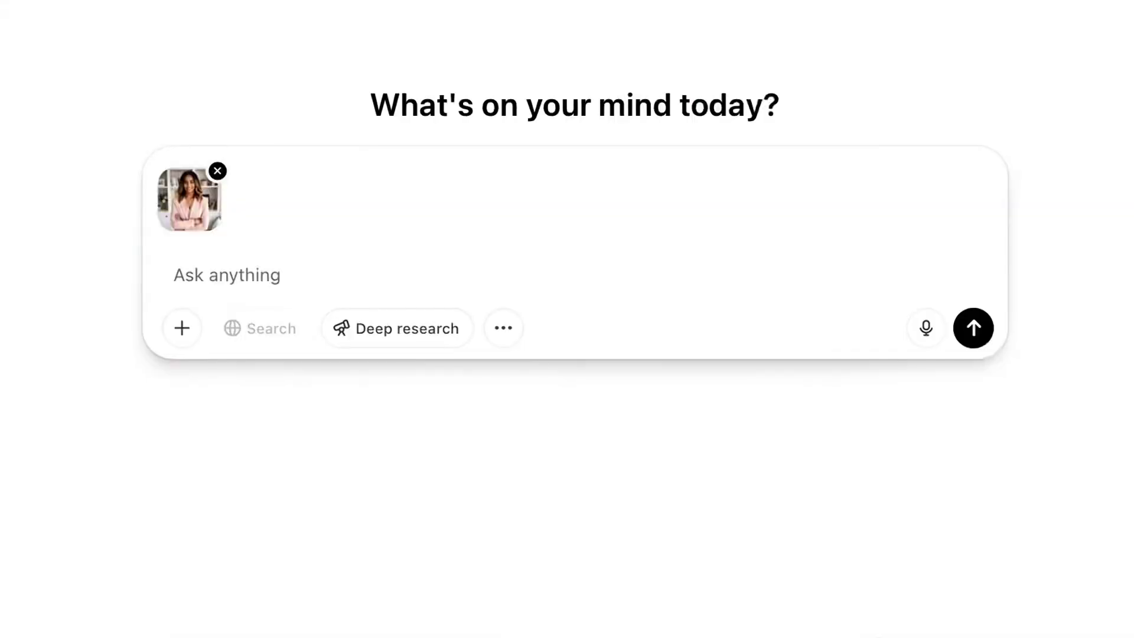
- Write a prompt for a packaged 'AI Strategist' figure on cream, with Bible, mug, iPhone, MacBook, ChatGPT book accessories
type("create an action")
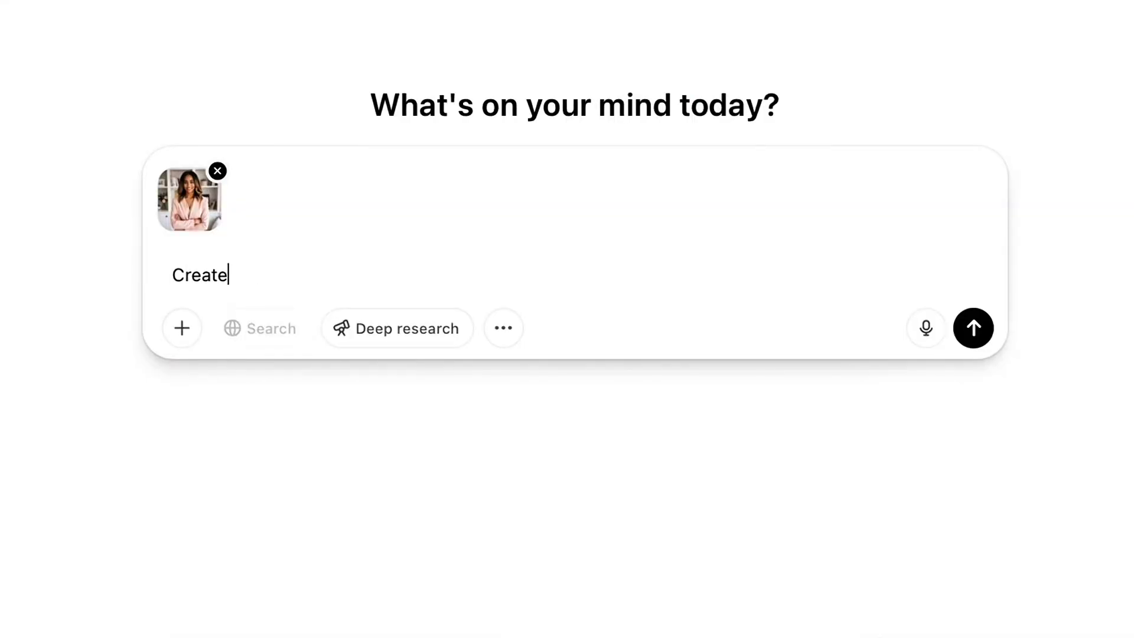
type(" figure in packaging that resembles the woman in the photo.")
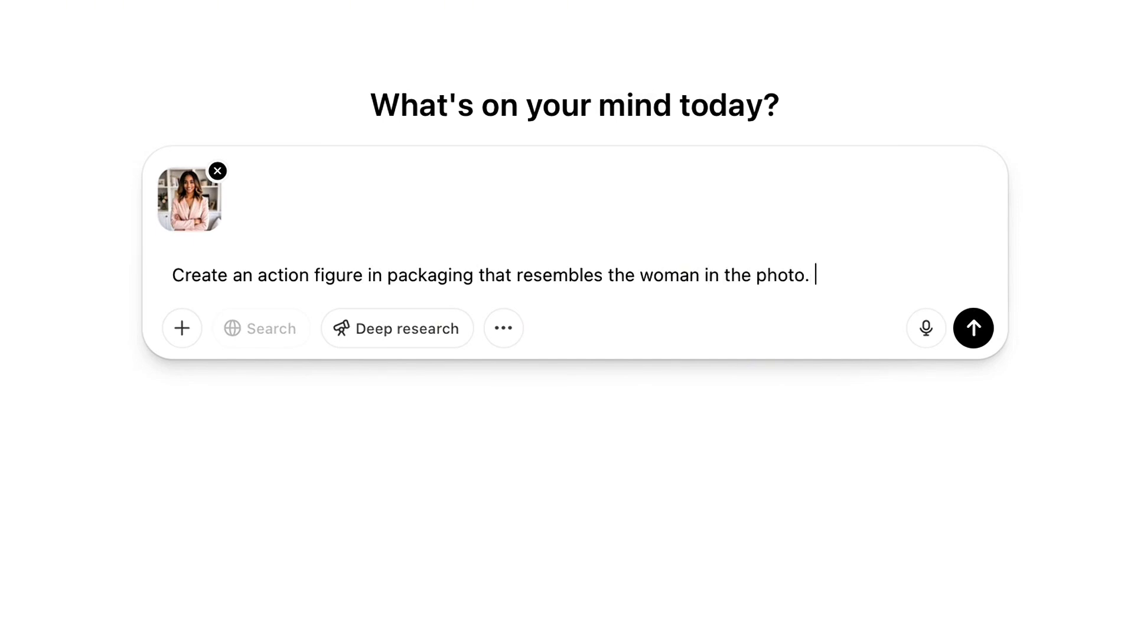
type("ght skinned black woma")
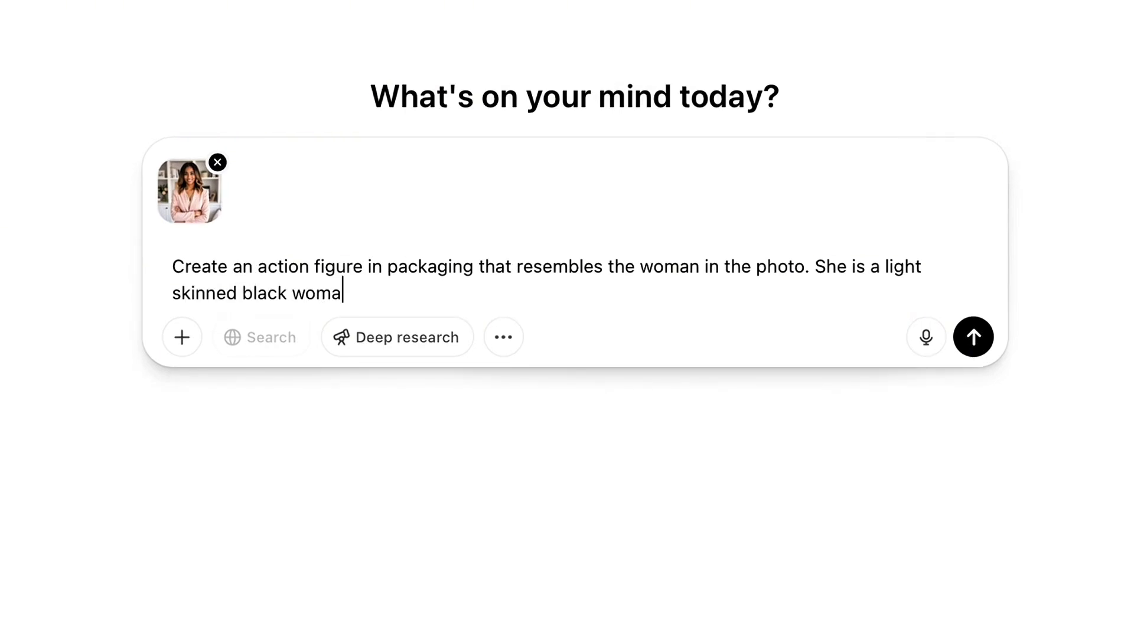
type("n, she is smi")
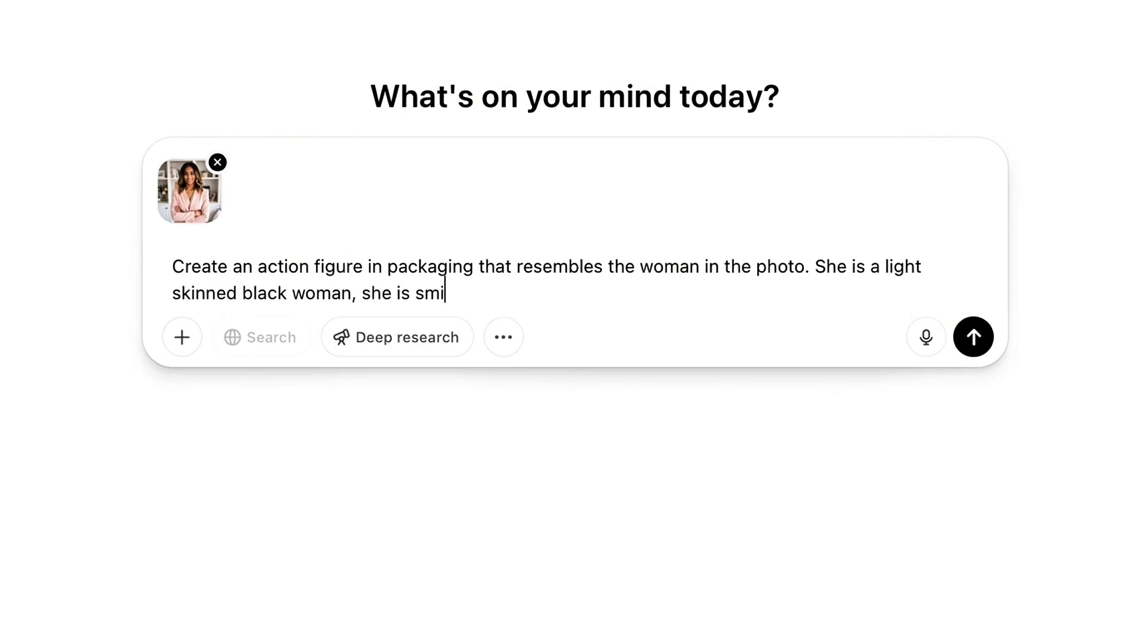
type("ling, and wearing a pink power suit. T")
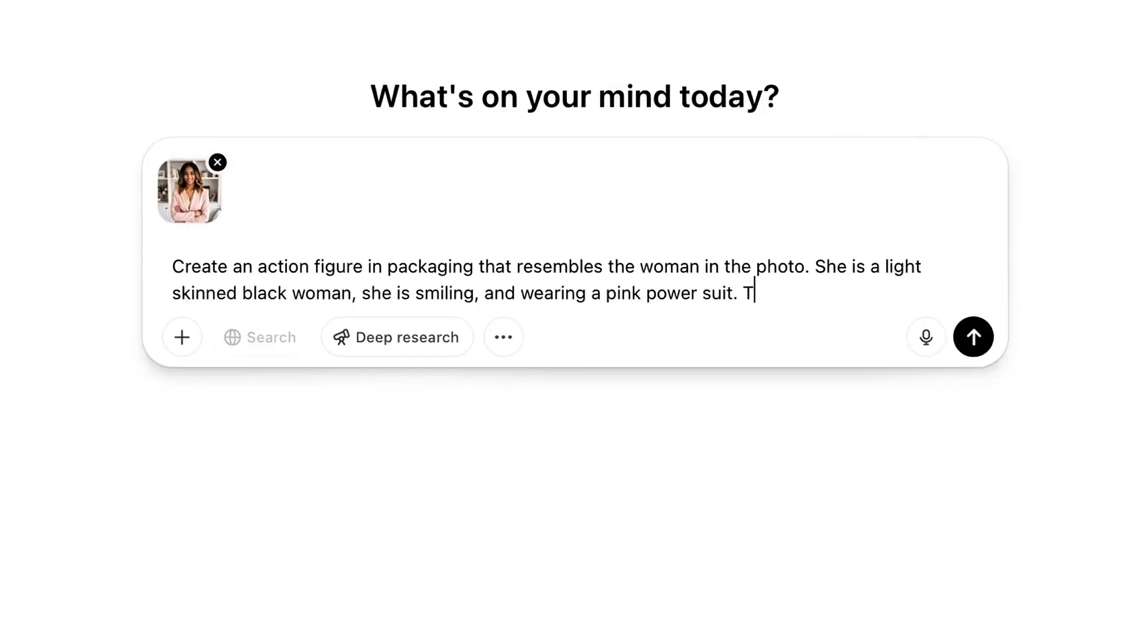
type("he title of the package is")
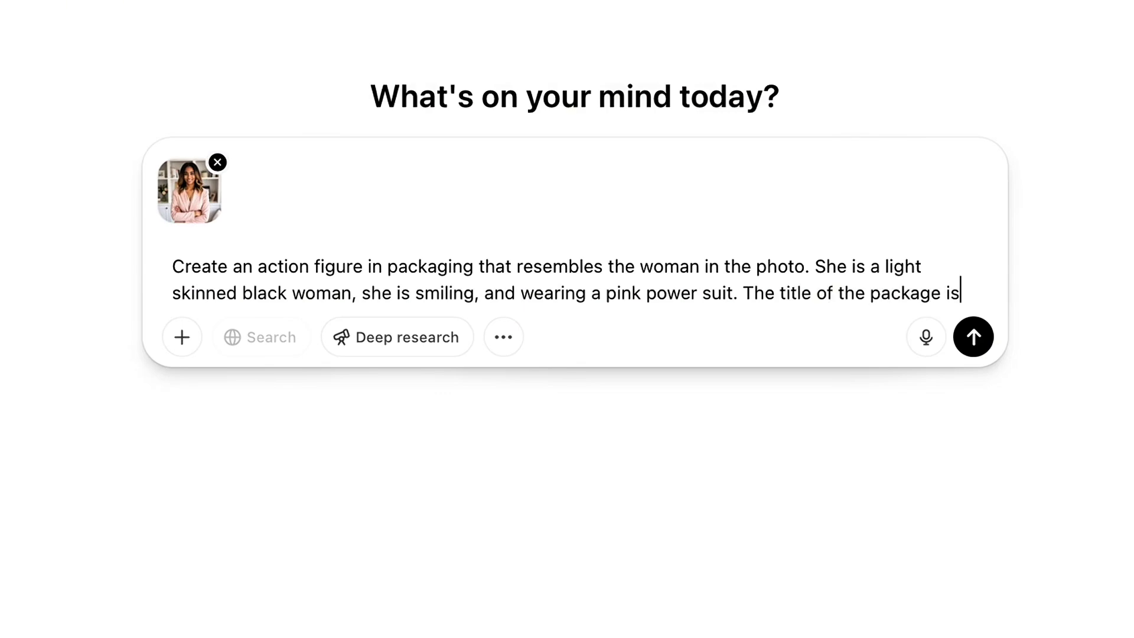
type(" the ")
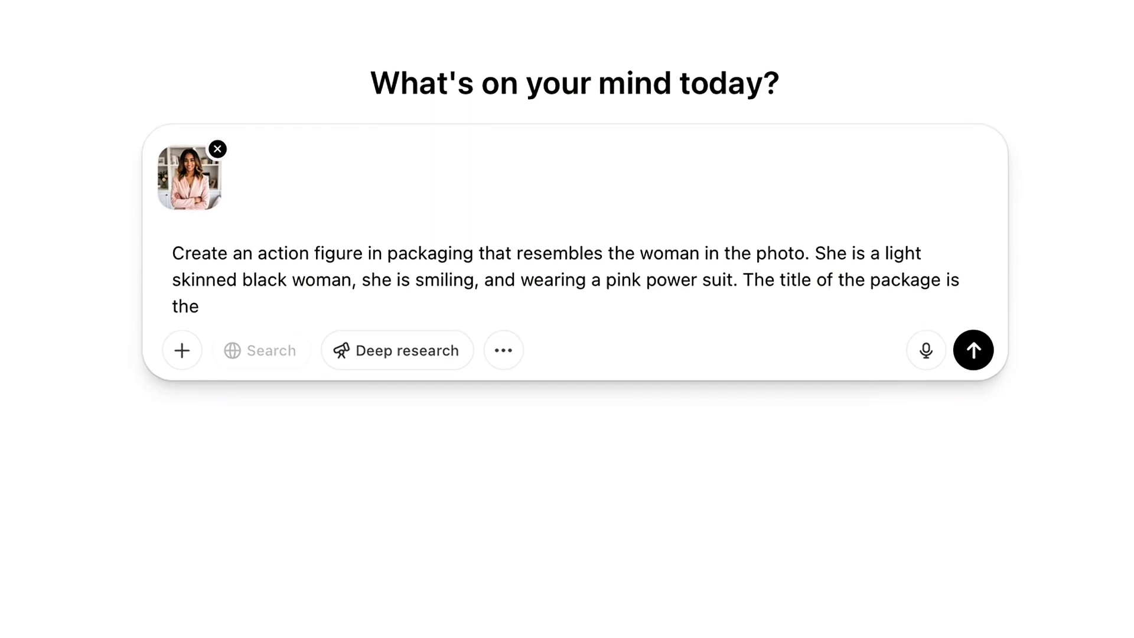
type("AI Strategist. The text is gold and lu")
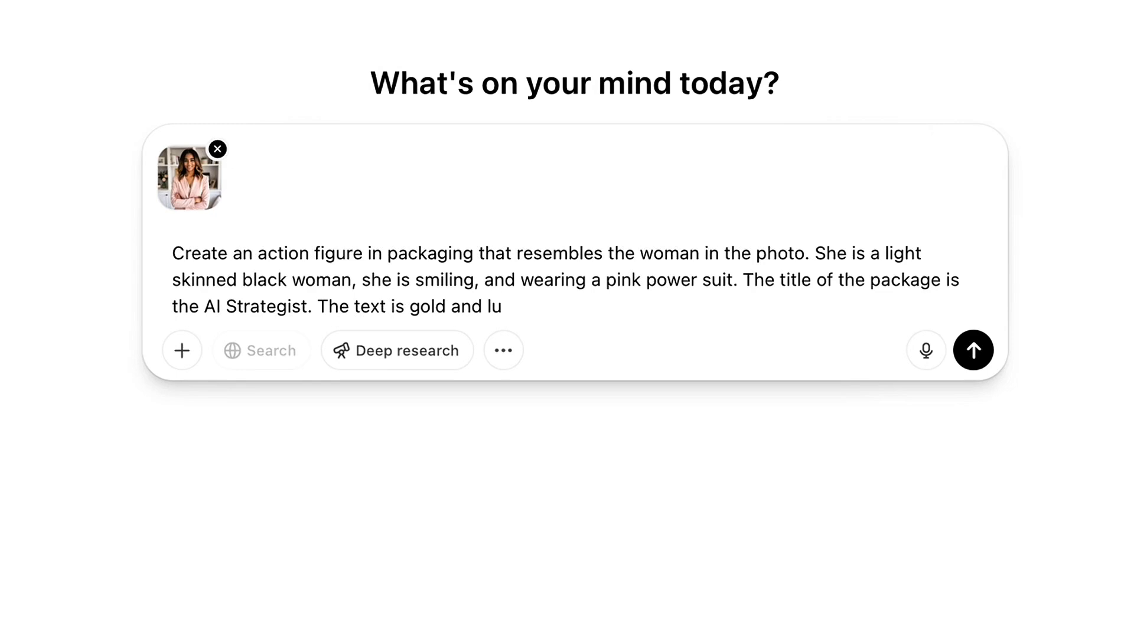
type("and the background is ")
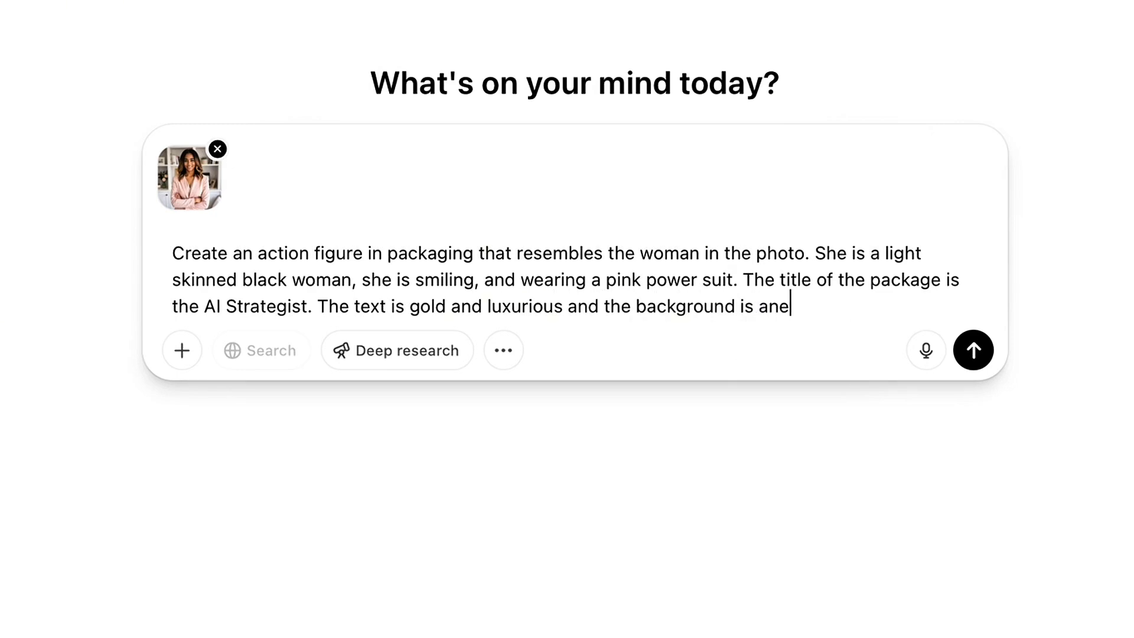
type("a neutral cream color. O")
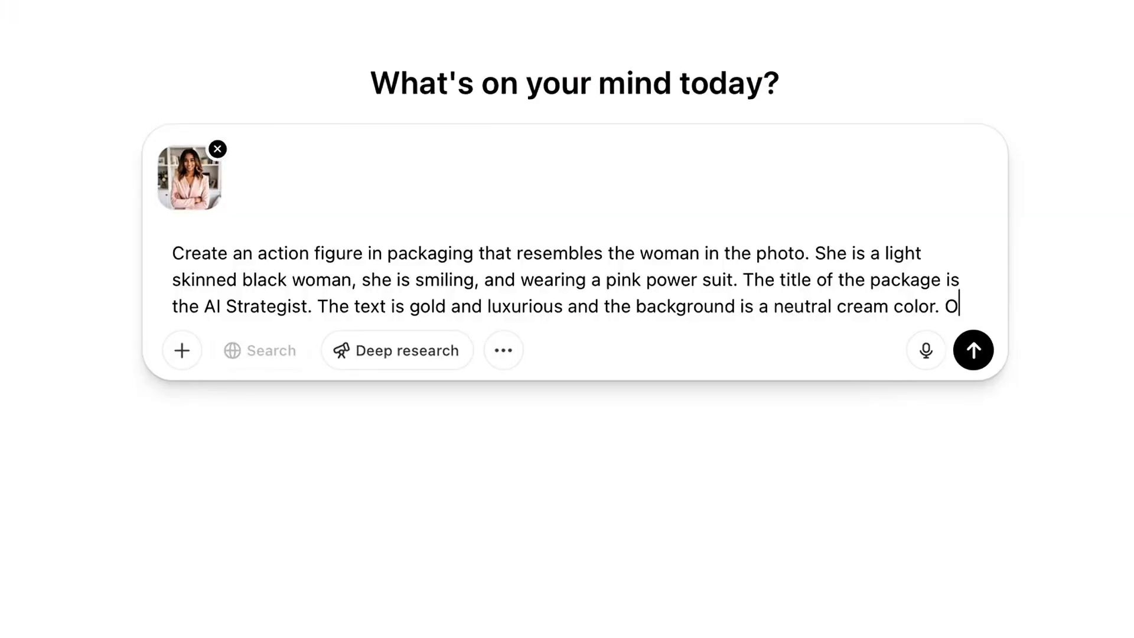
type("n the right hand side have a dedic")
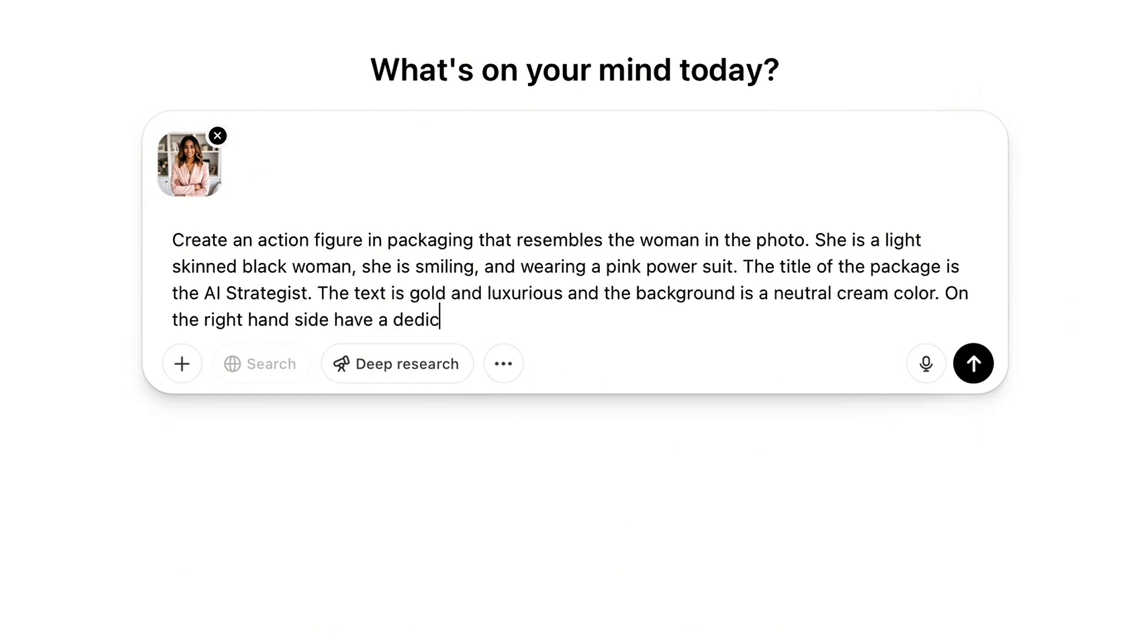
type("ated section")
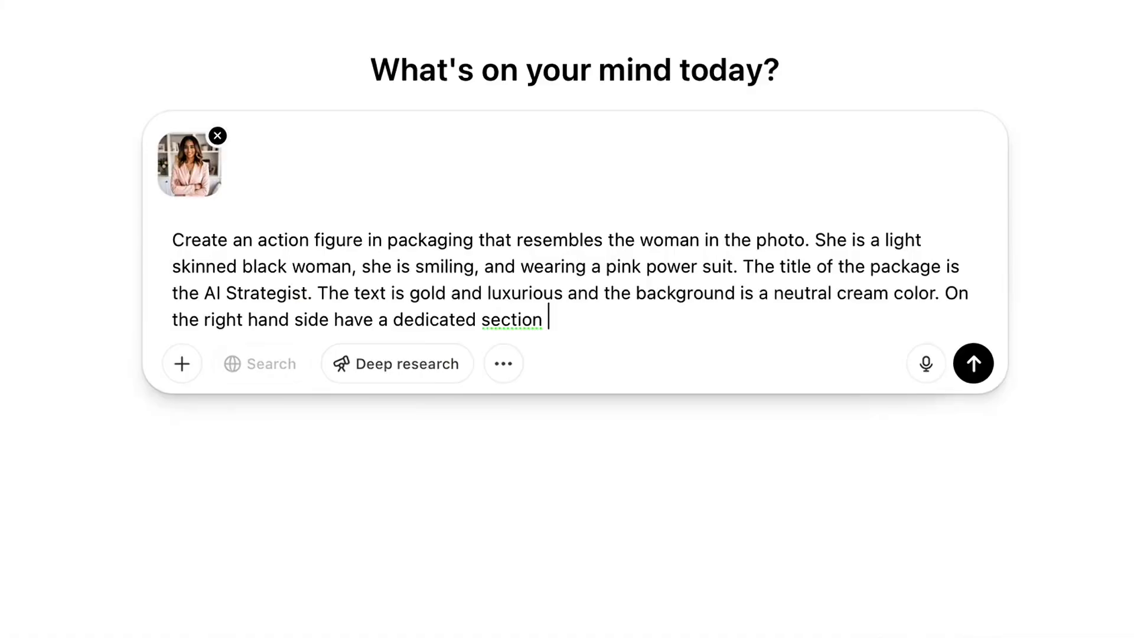
type("titled")
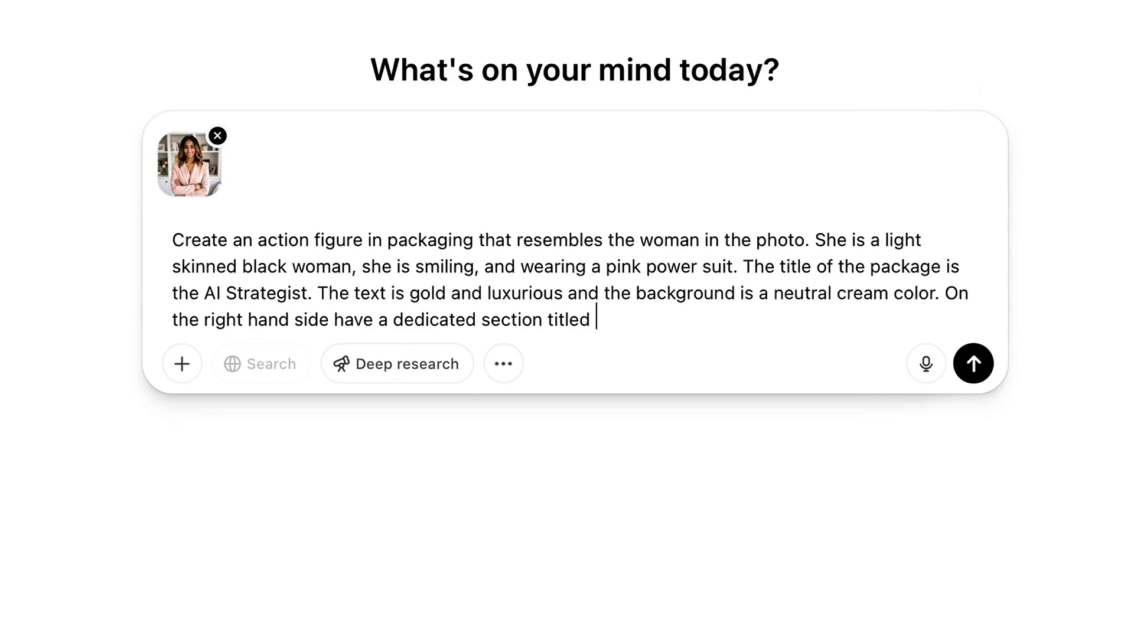
type(" Accessories. Include the following")
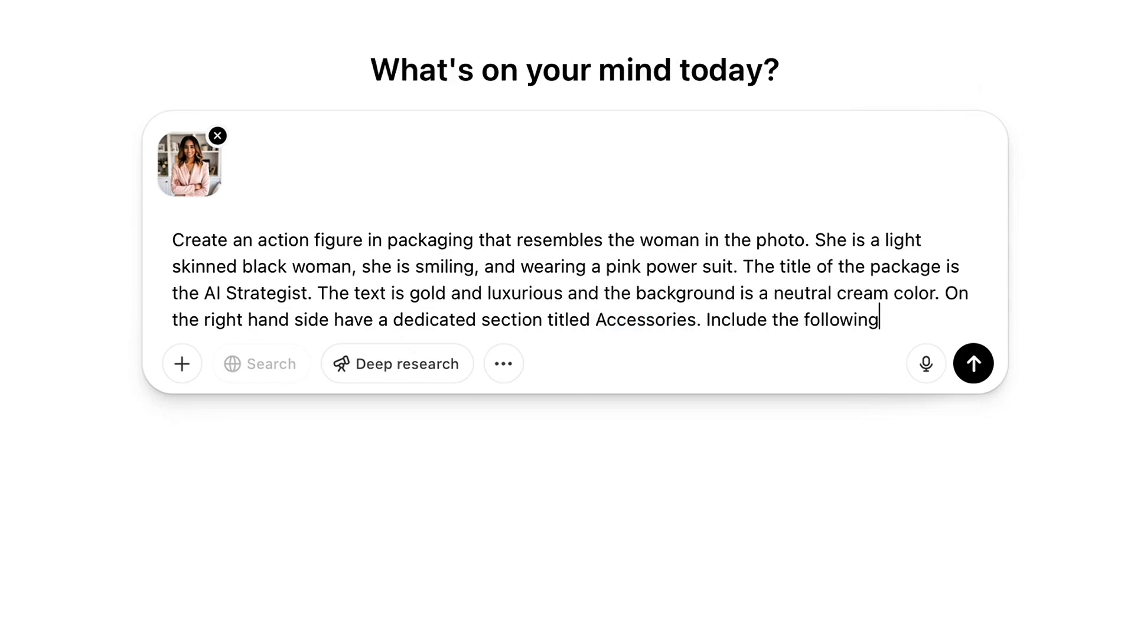
type(": A Bible,")
type("A")
type(" cofefe mug, an iPhone, a macb")
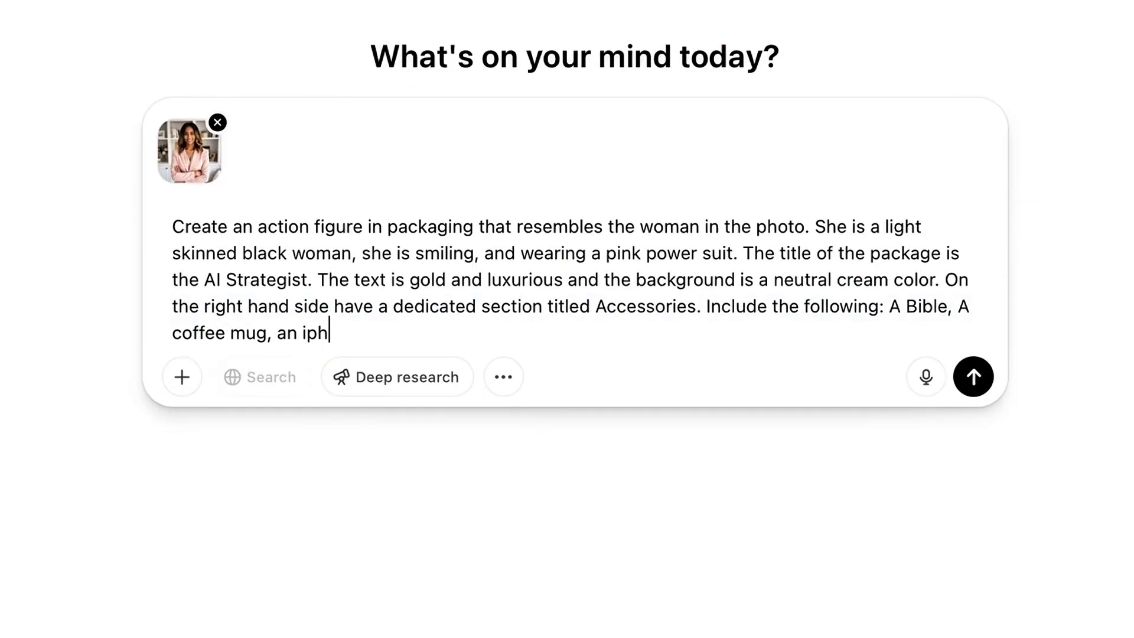
type("ook pro, and a chatgpt book.")
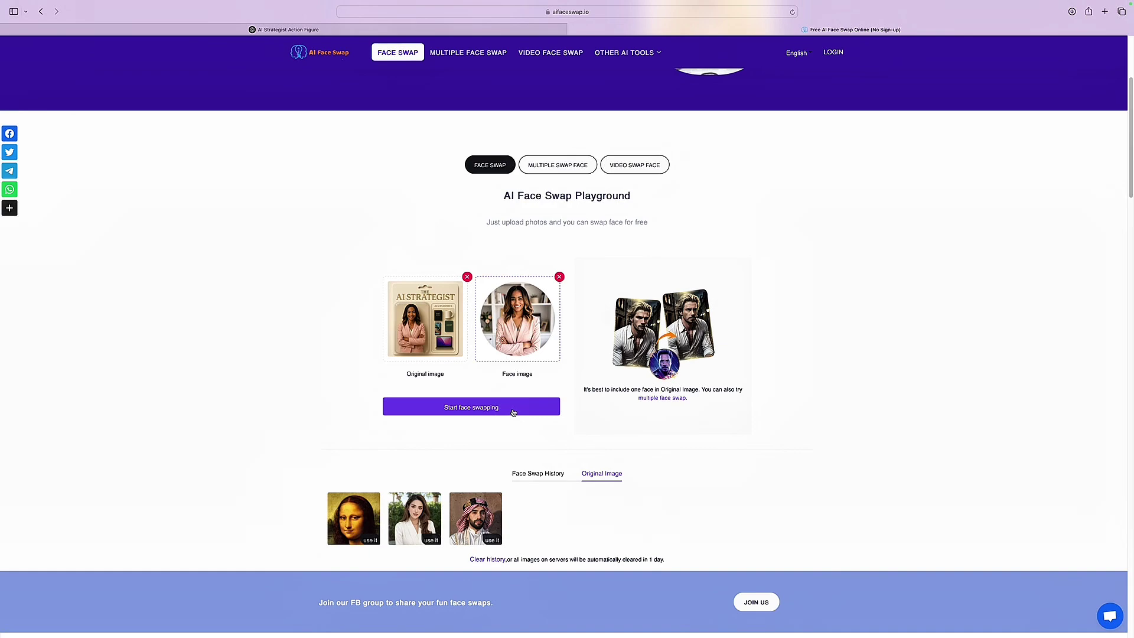
- Swap the portrait's face onto the AI Strategist packaging image and preview the enlarged result
left_click(514, 412)
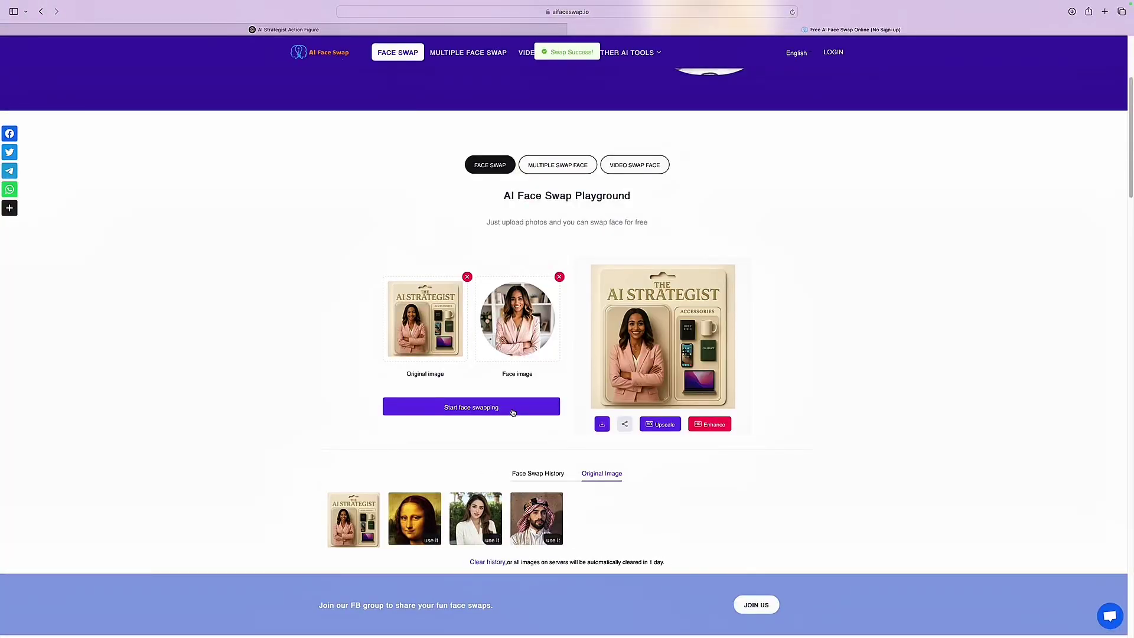
left_click(679, 356)
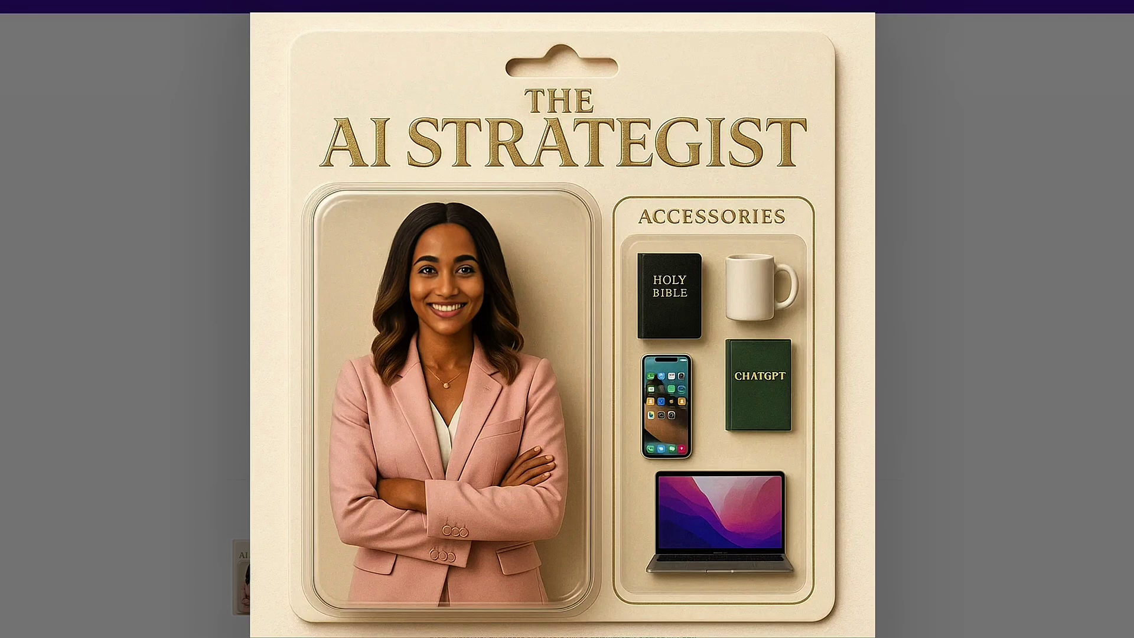
left_click(970, 385)
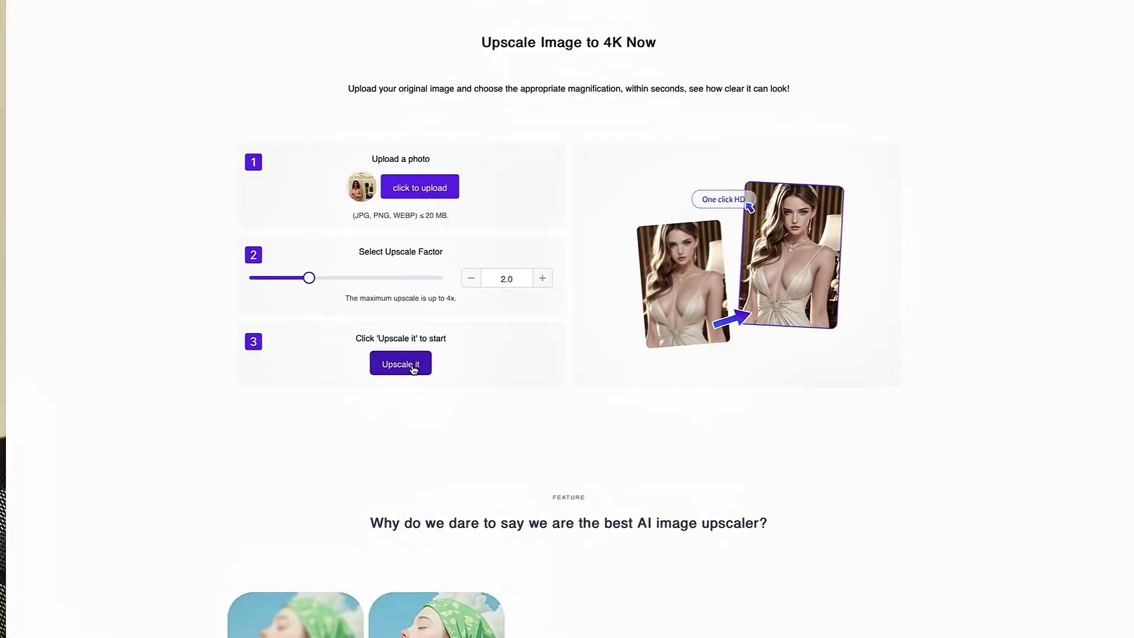
- Upscale the face-swapped packaging image at factor 2.0 and dismiss the result preview
left_click(414, 366)
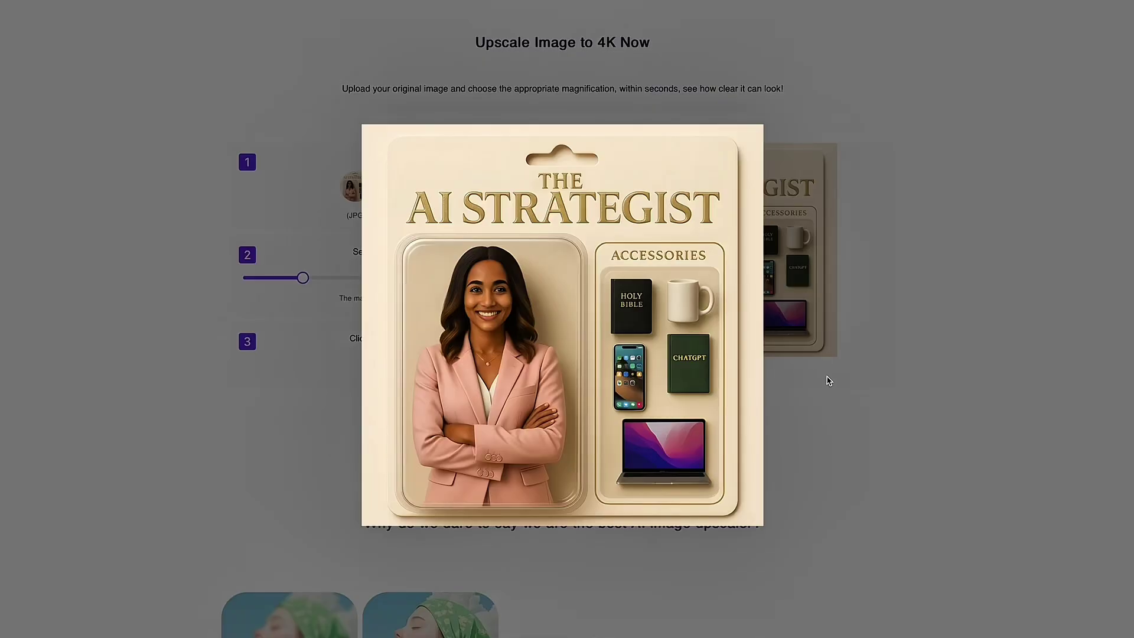
left_click(835, 445)
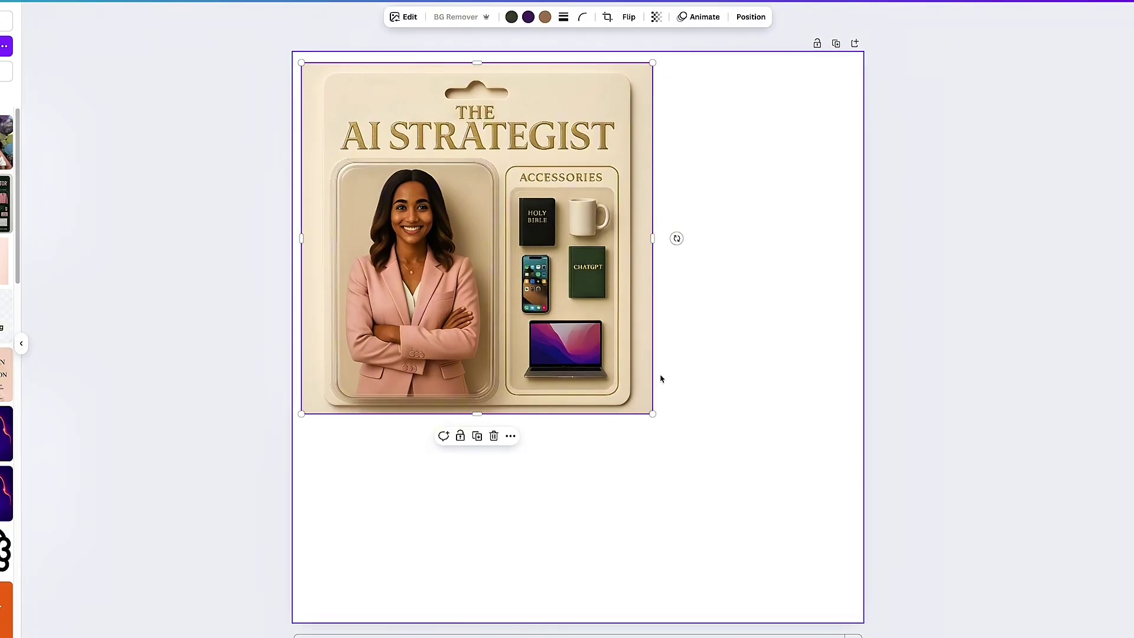
- Enlarge the upscaled packaging image on the Canva page using its corner handle
left_click_drag(651, 412, 862, 485)
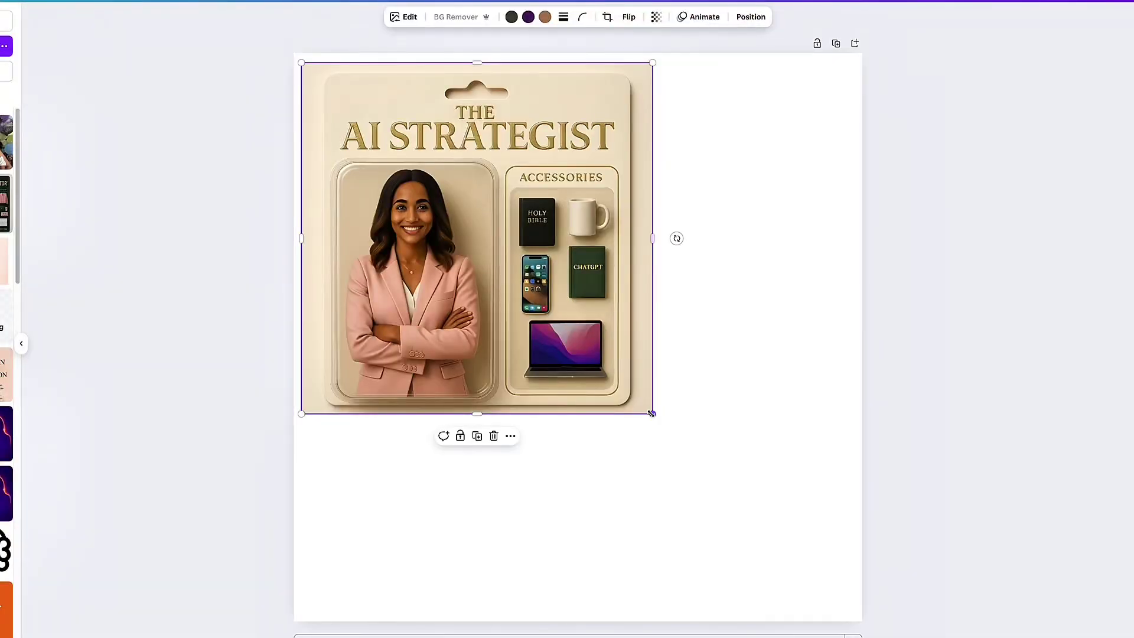
- Resize the packaging image to 761 × 761 px and centre it on the page
left_click_drag(655, 411, 871, 489)
left_click_drag(479, 435, 504, 435)
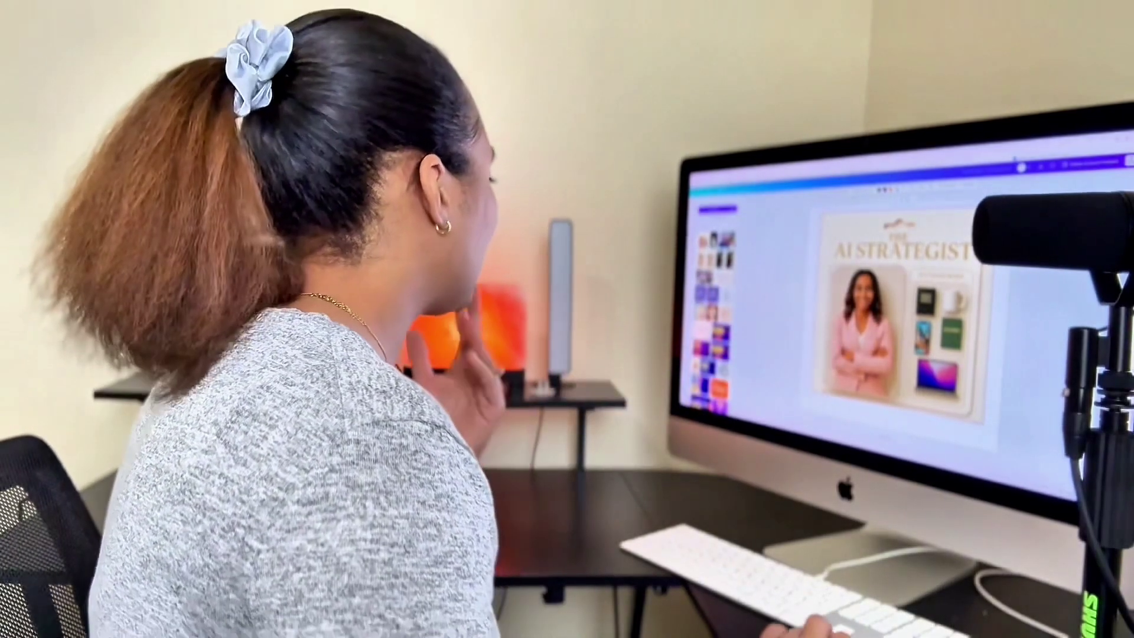
scroll(713, 319, "down", 5)
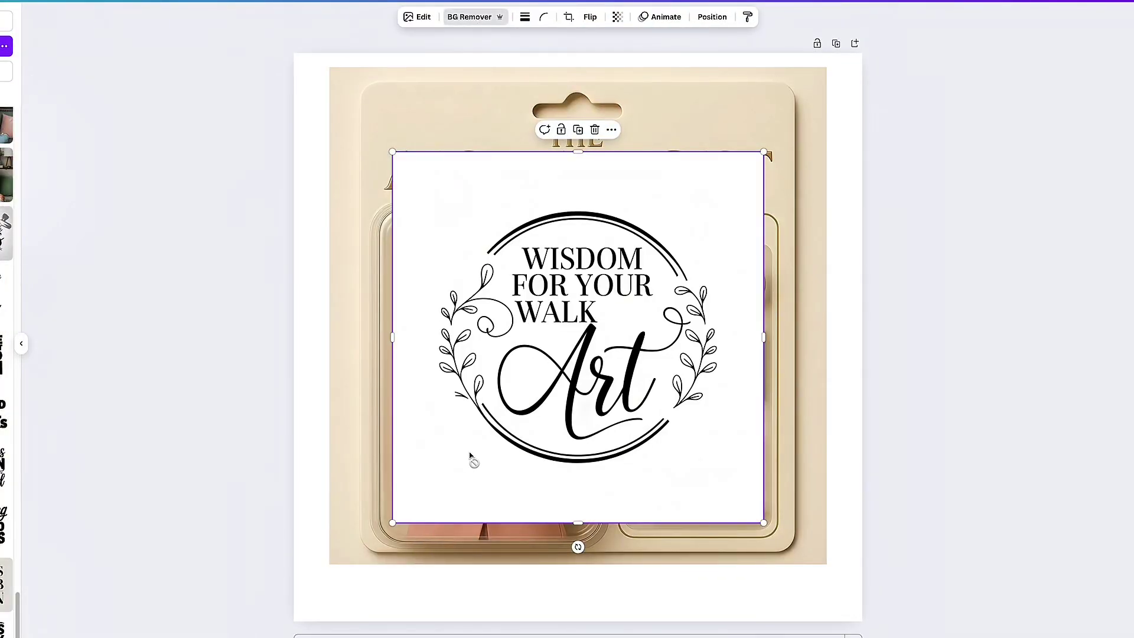
- Shrink the Wisdom For Your Walk Art logo to mug size and place it on the white mug
left_click_drag(392, 523, 544, 394)
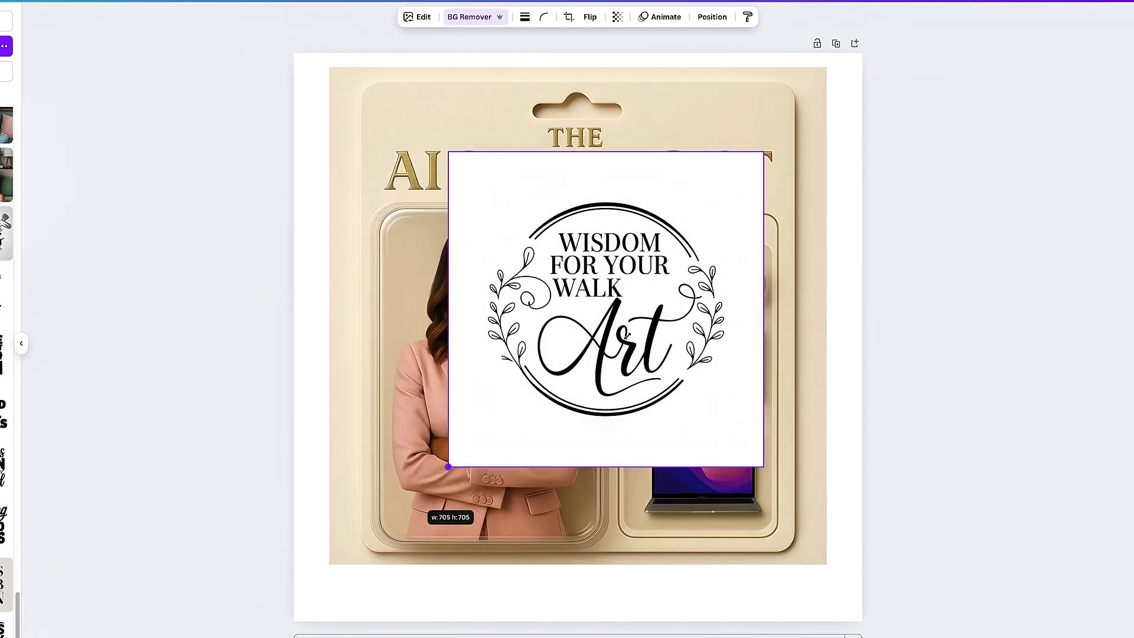
left_click_drag(440, 469, 597, 311)
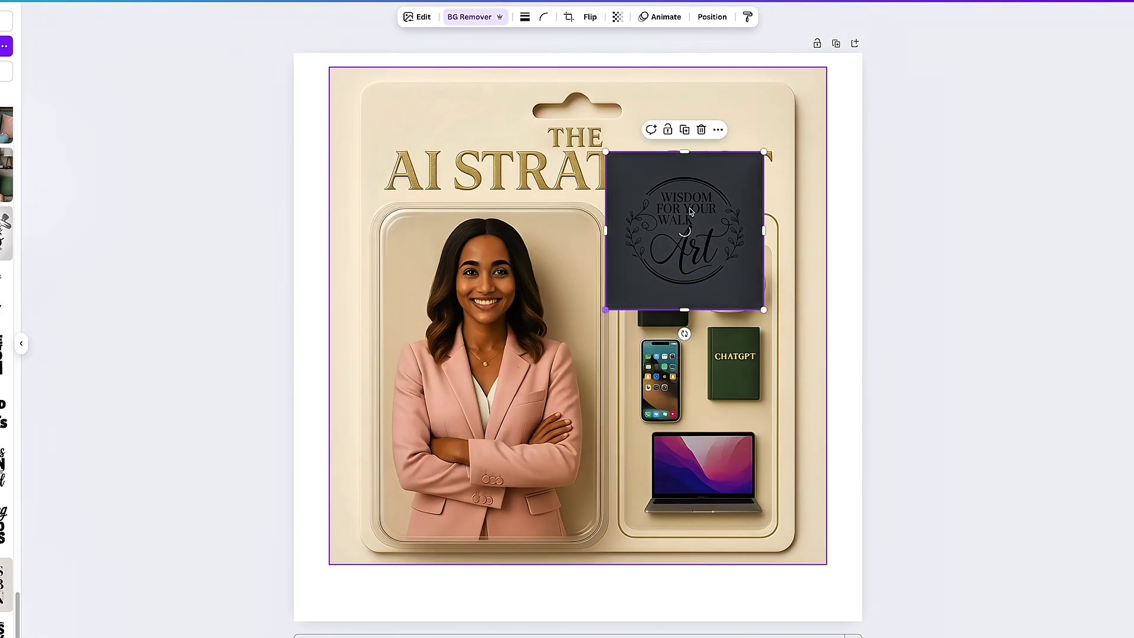
left_click_drag(738, 262, 785, 317)
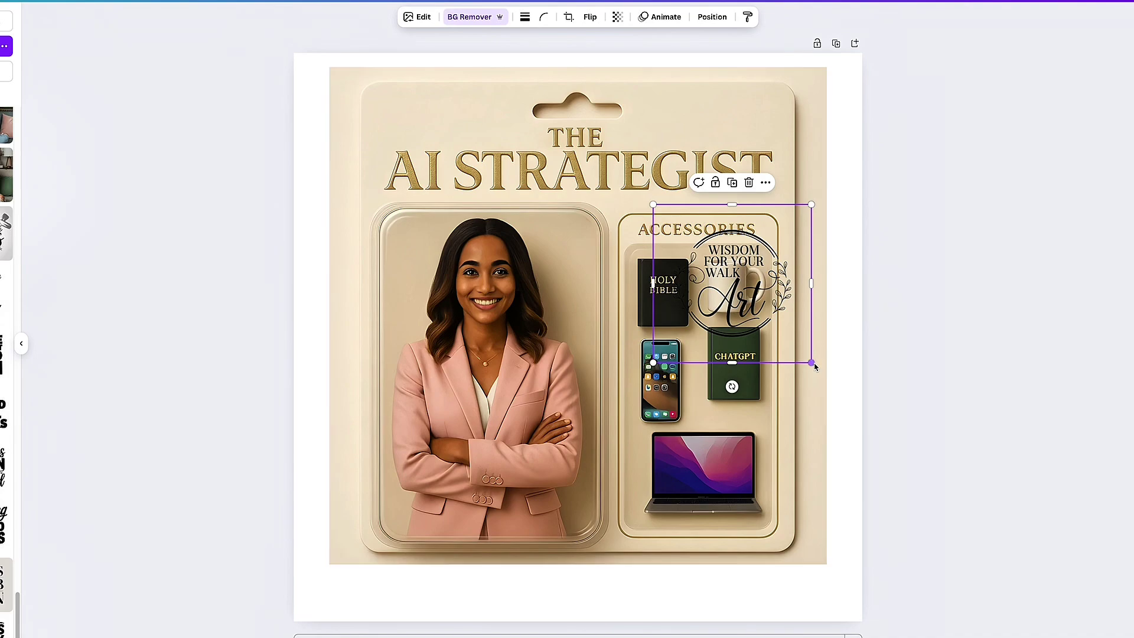
left_click_drag(815, 367, 753, 326)
left_click_drag(701, 273, 750, 288)
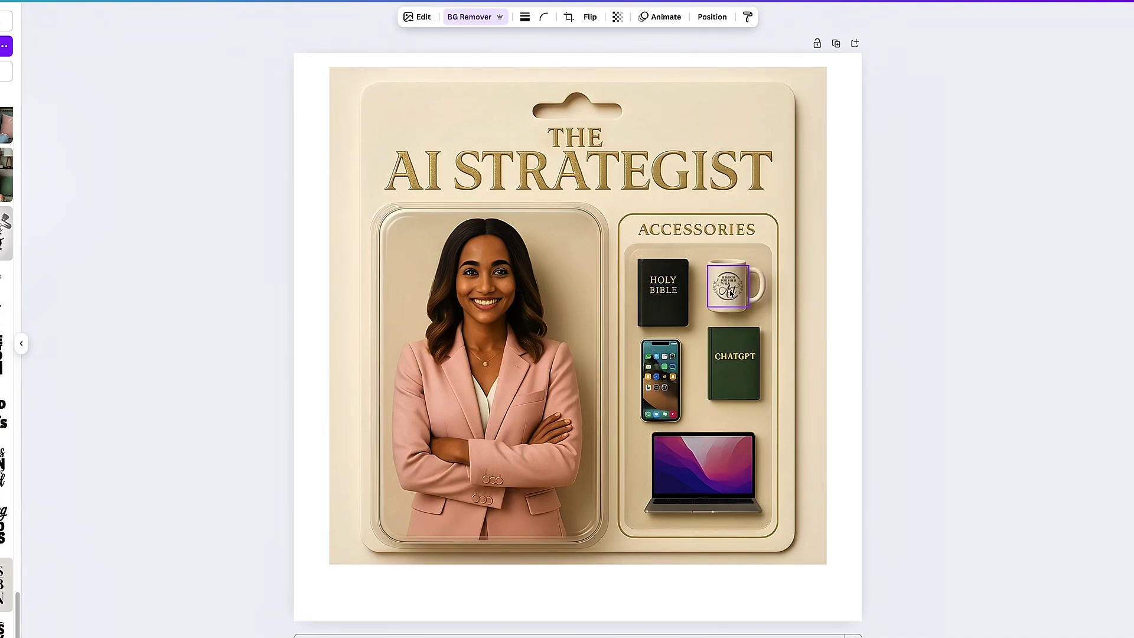
left_click(1035, 396)
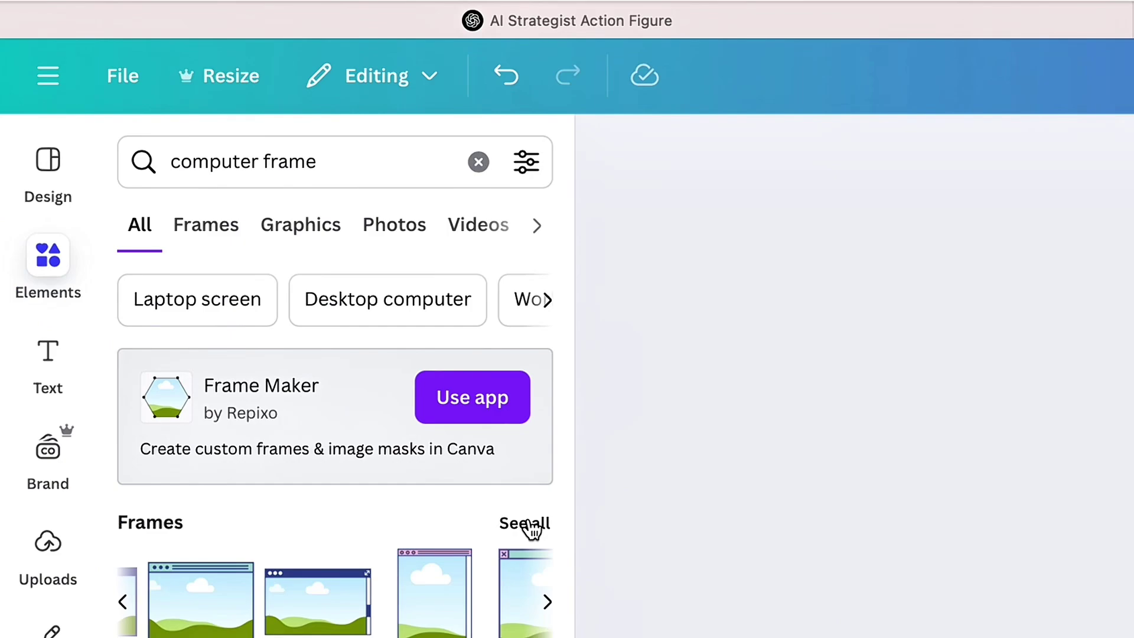
- Add the monitor-shaped frame from the 'computer frame' Frames results to the design
left_click(499, 444)
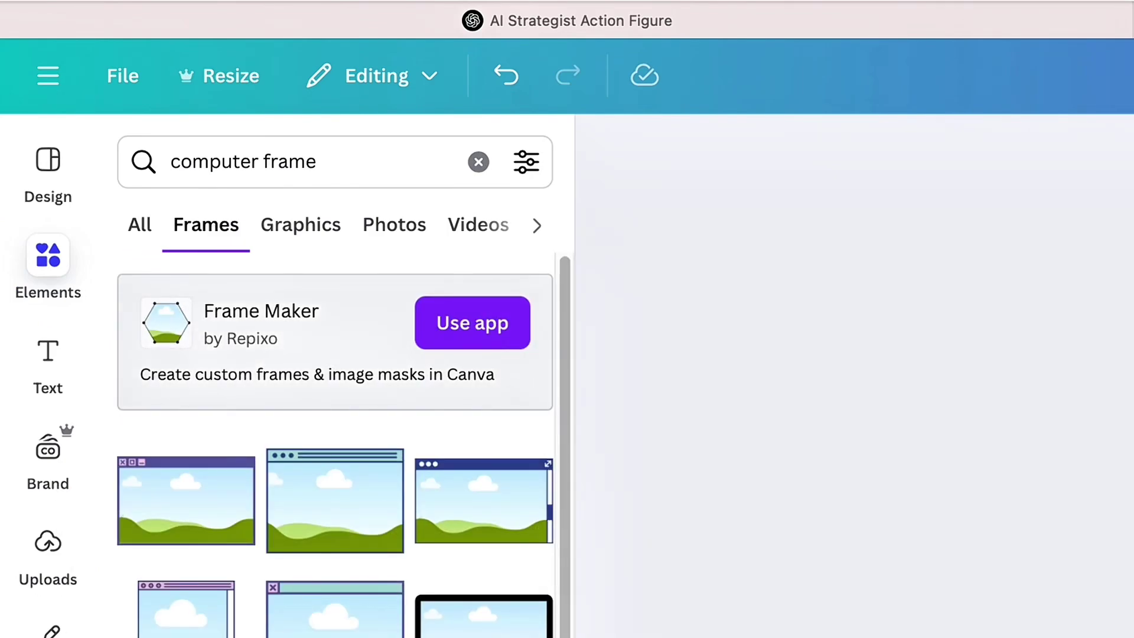
scroll(335, 443, "down", 3)
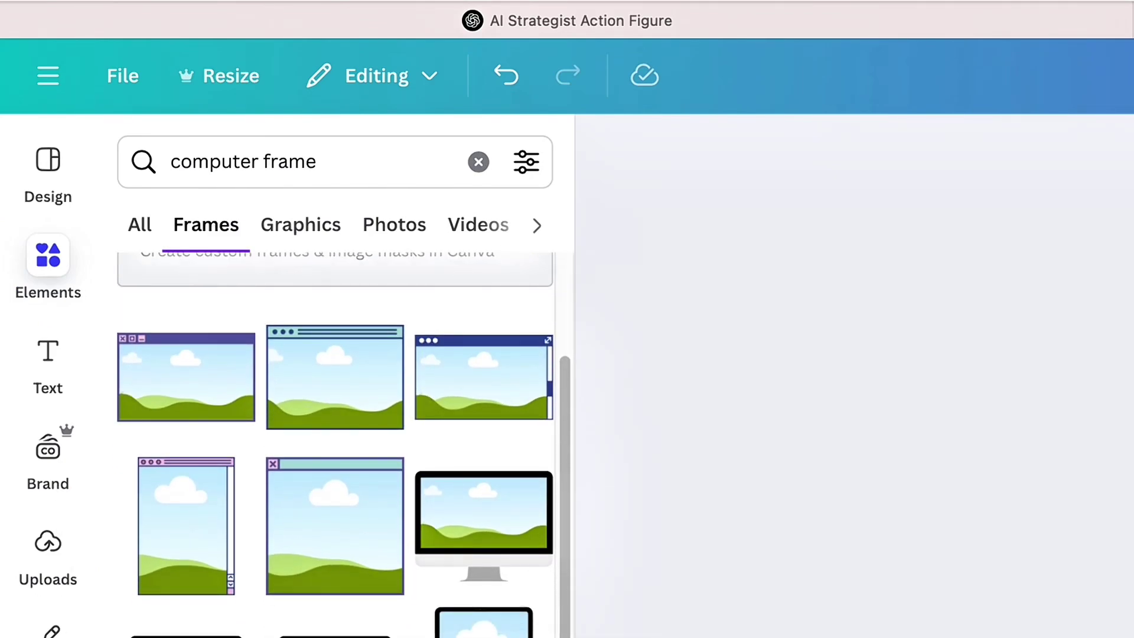
left_click(483, 520)
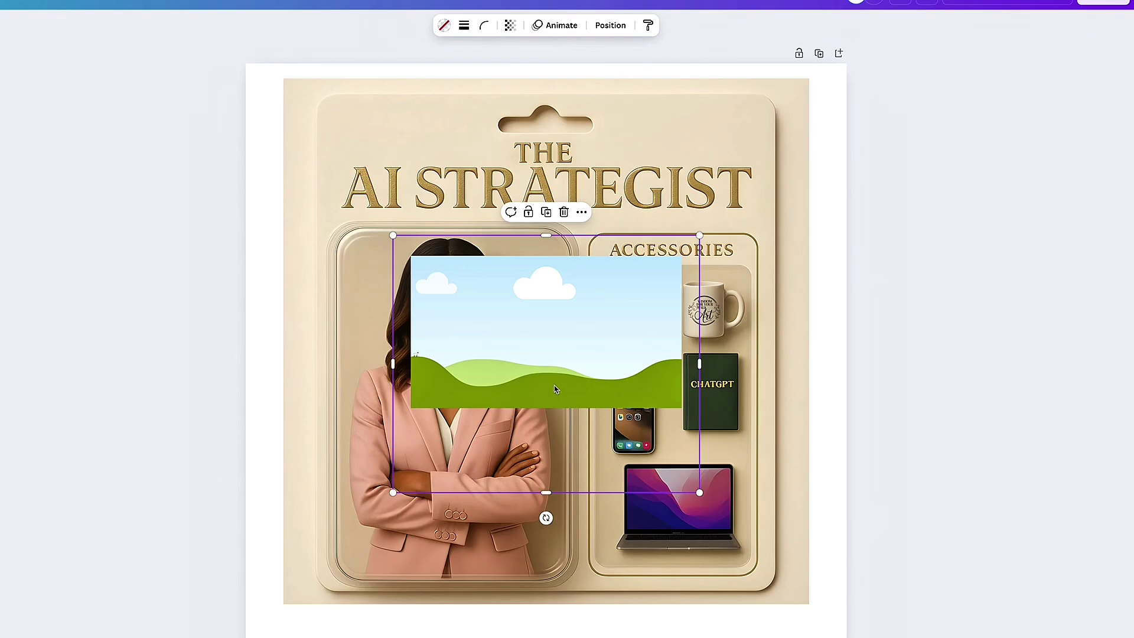
- Resize and position the monitor frame to cover the laptop's screen among the accessories
left_click_drag(564, 405, 760, 587)
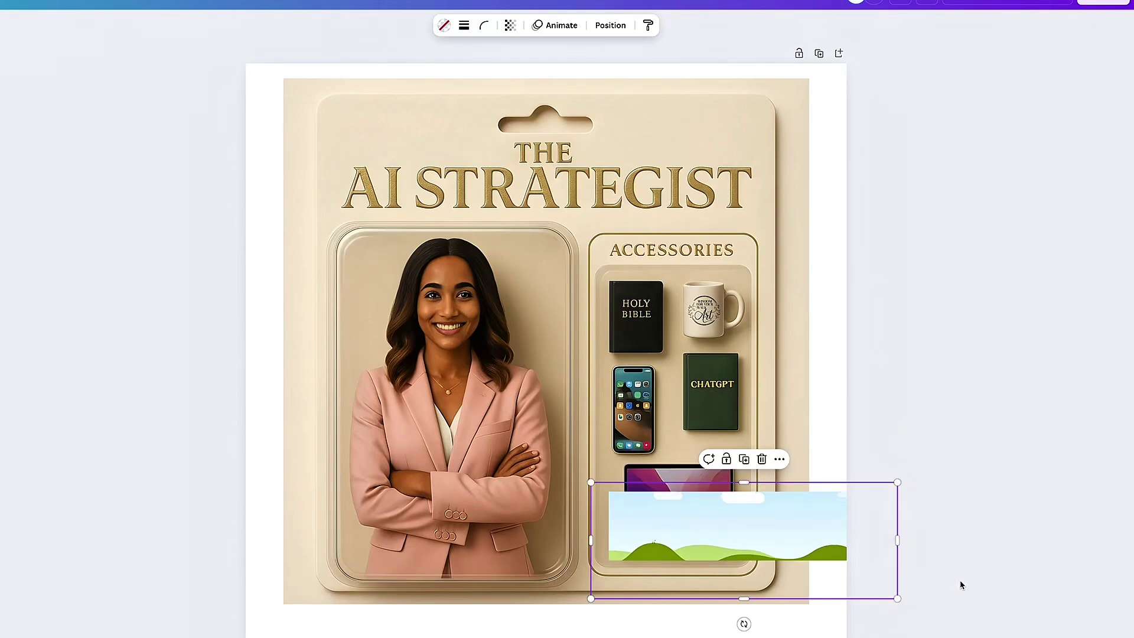
left_click_drag(834, 537, 752, 522)
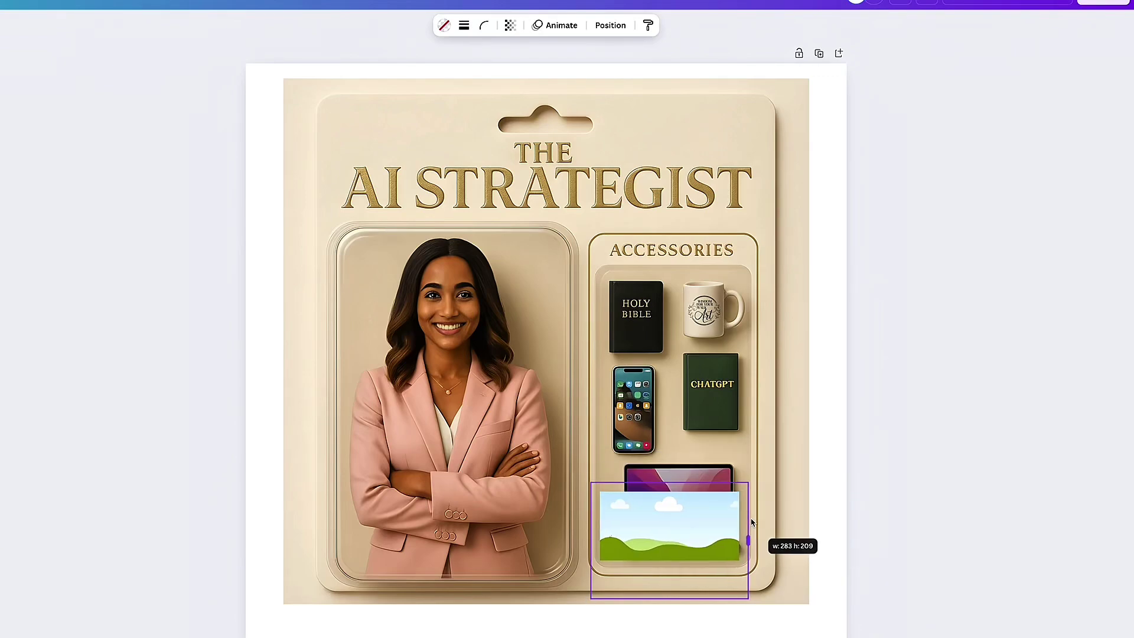
left_click_drag(667, 482, 668, 456)
left_click_drag(654, 519, 685, 512)
left_click_drag(777, 599, 747, 561)
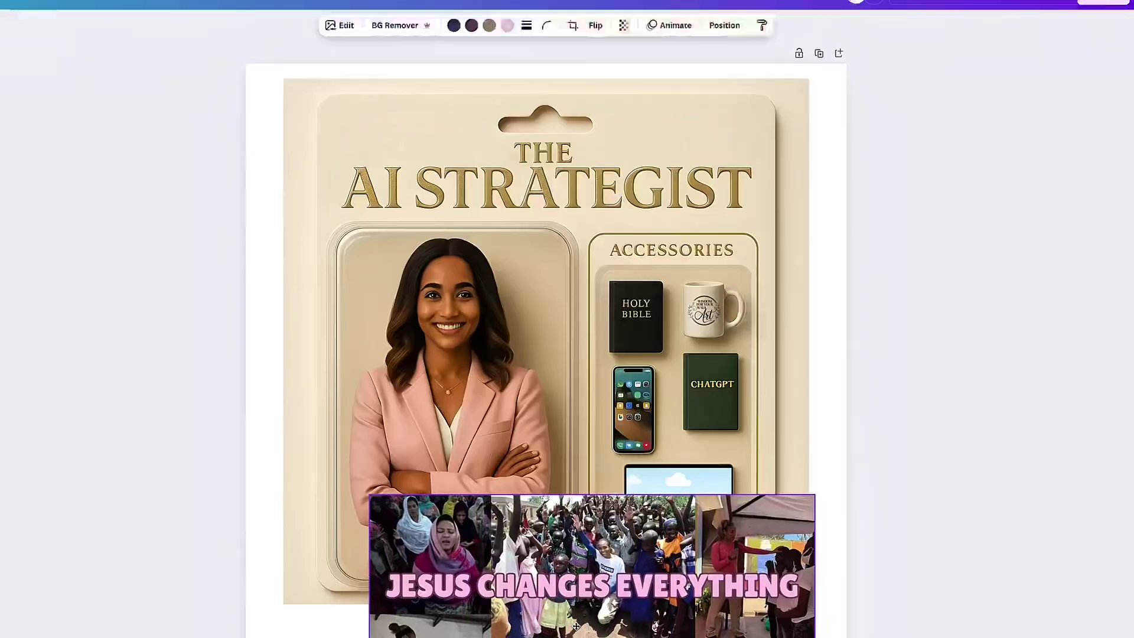
- Drop the 'Jesus Changes Everything' photo collage into the laptop-screen frame
left_click_drag(576, 625, 570, 614)
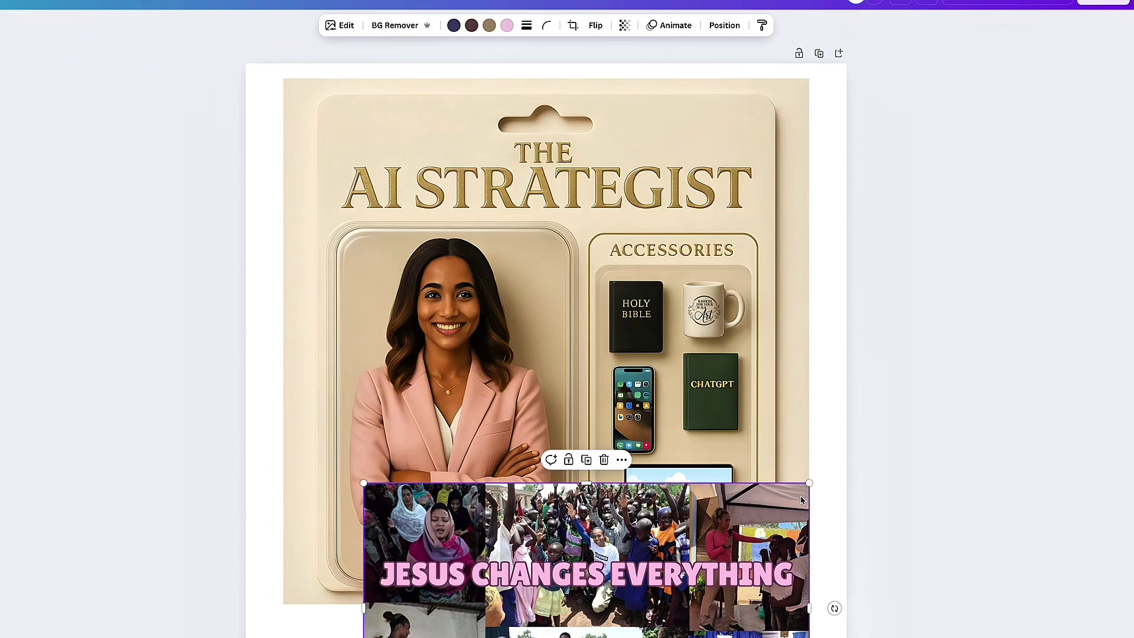